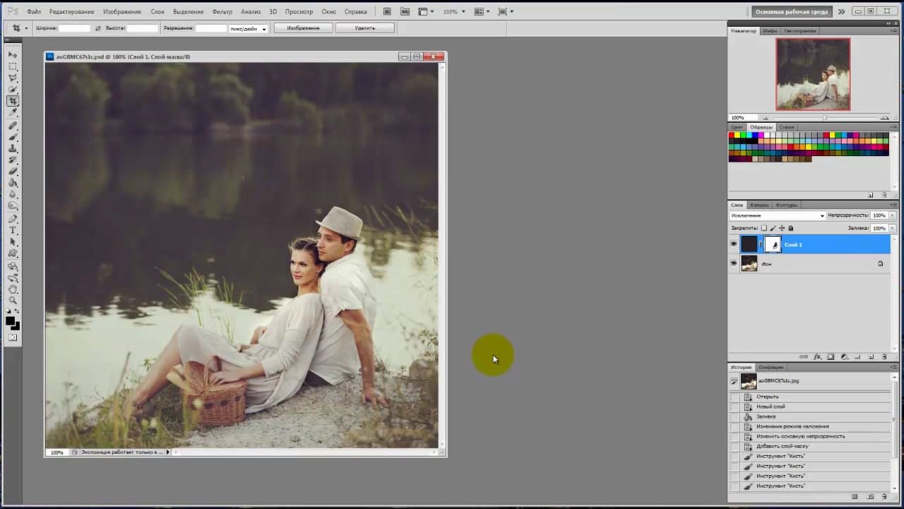
Bring the original lakeside couple JPG to the front, select the Move tool, and reposition its window.
left_click_drag(390, 58, 436, 53)
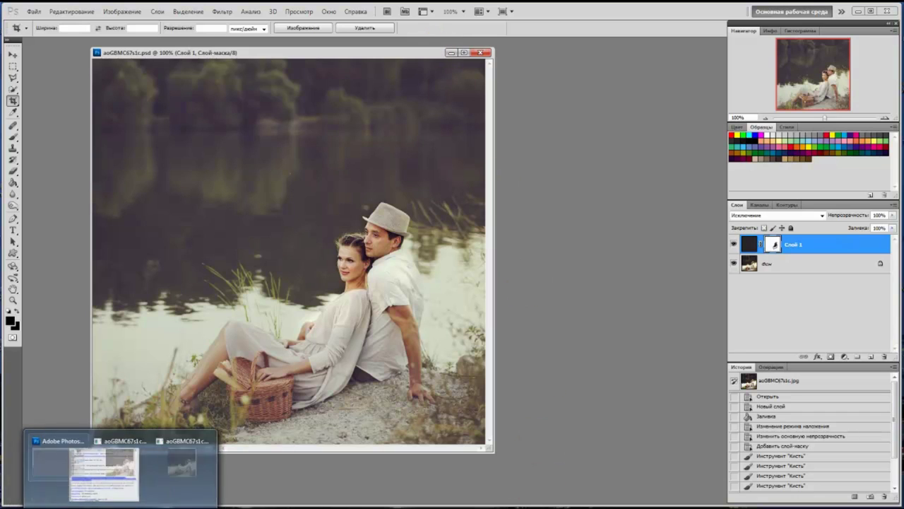
left_click(164, 496)
left_click(165, 484)
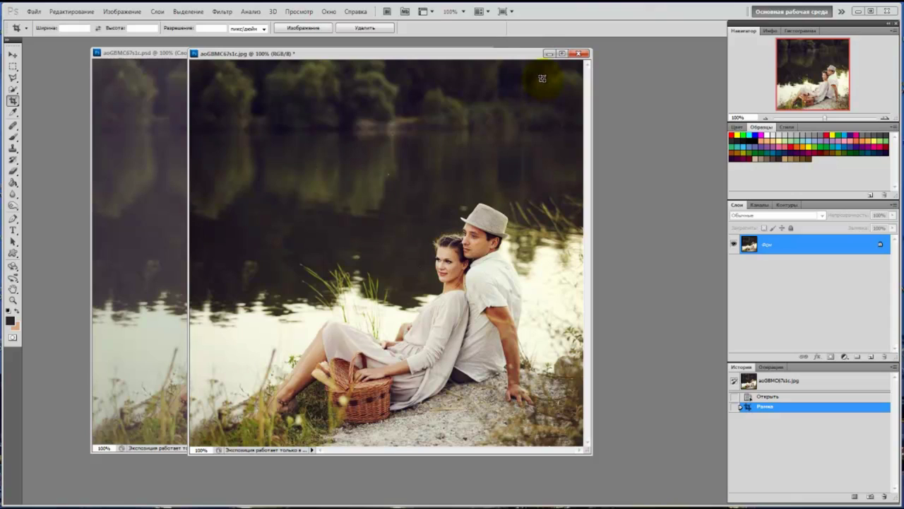
left_click(12, 54)
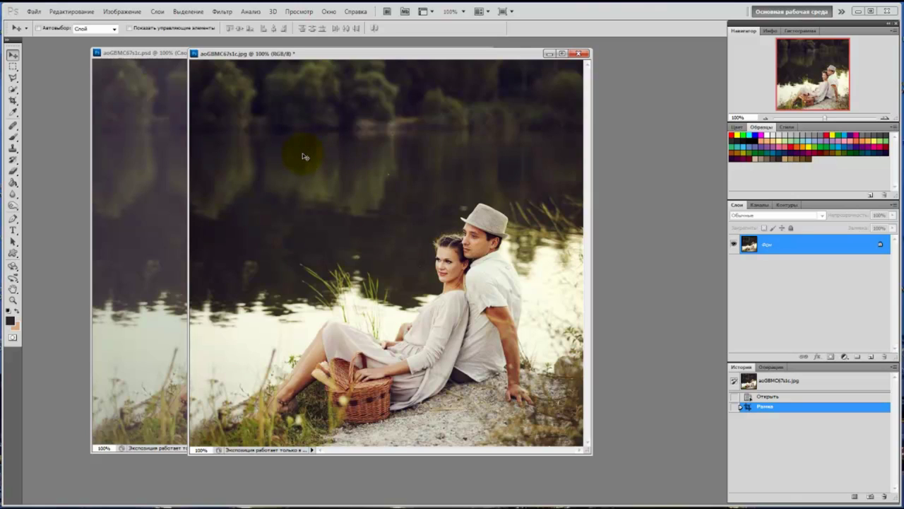
left_click(549, 55)
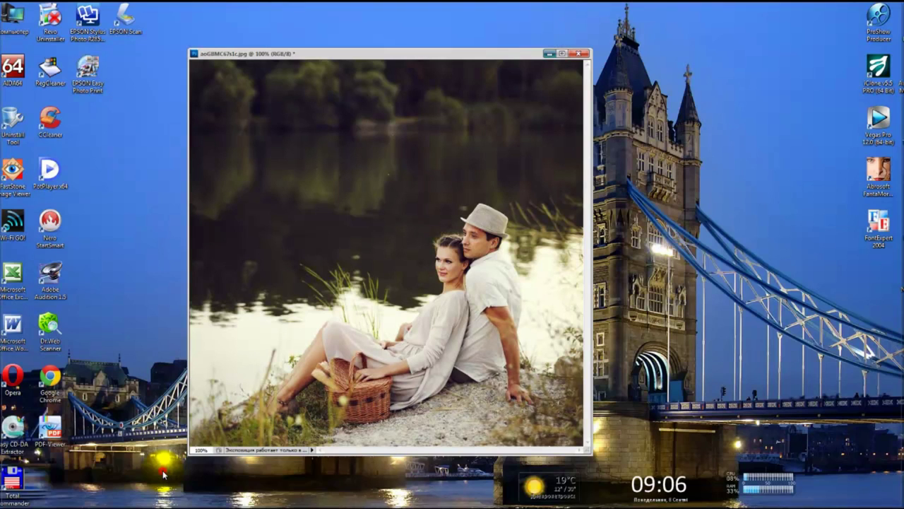
left_click(166, 472)
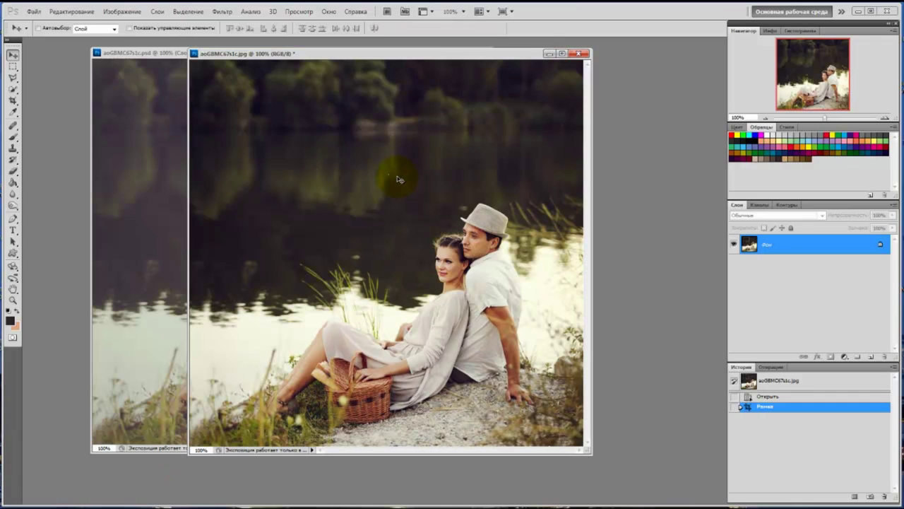
left_click_drag(535, 54, 494, 55)
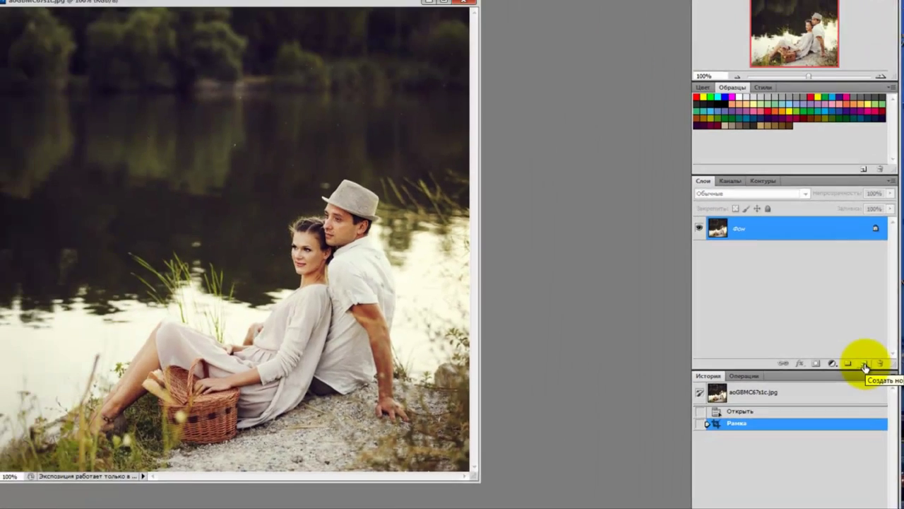
Add Layer 1 and fill it with a dark plum colour sampled from the lake water.
left_click(871, 357)
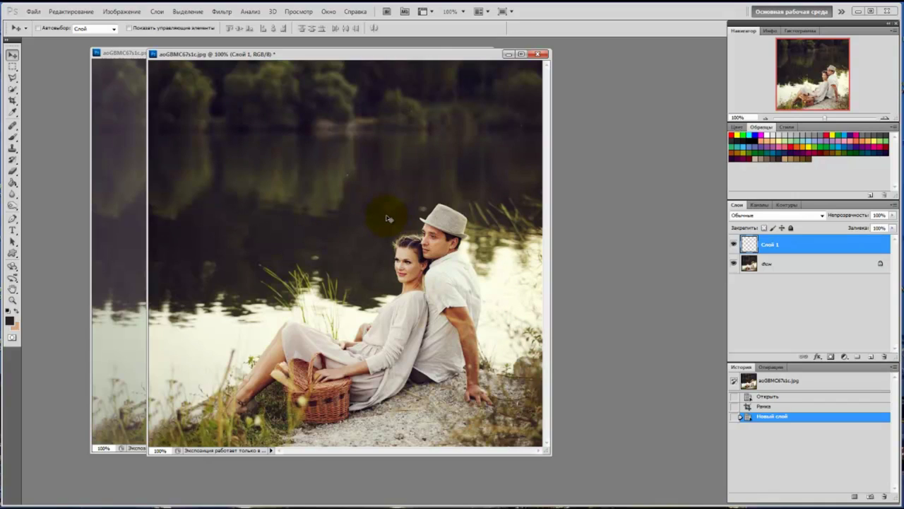
left_click(13, 112)
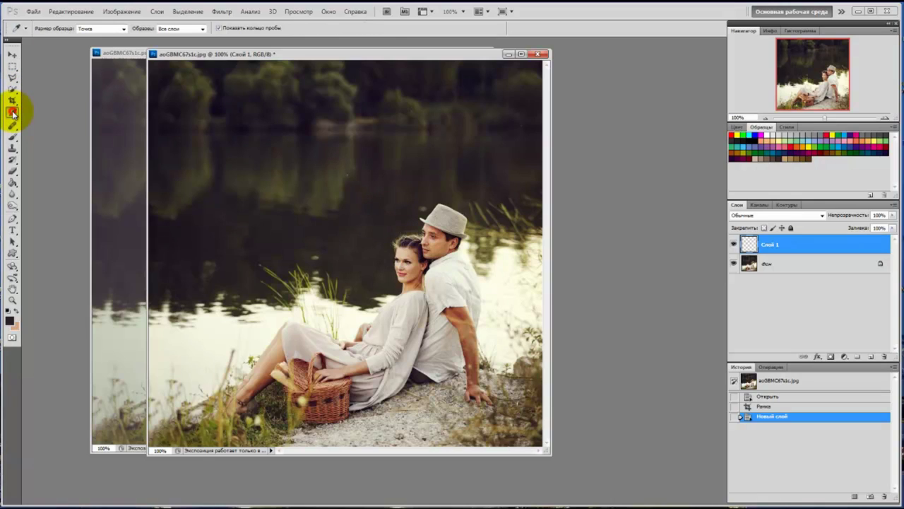
left_click(369, 154)
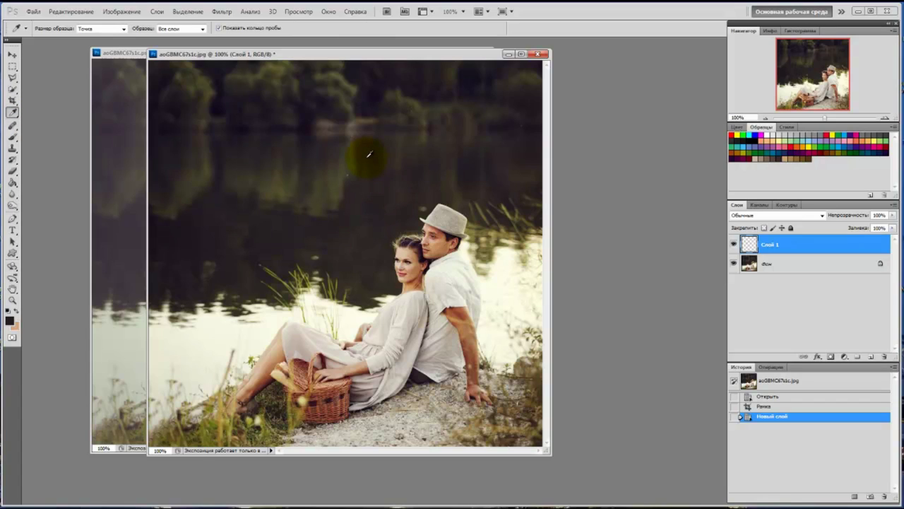
left_click(13, 184)
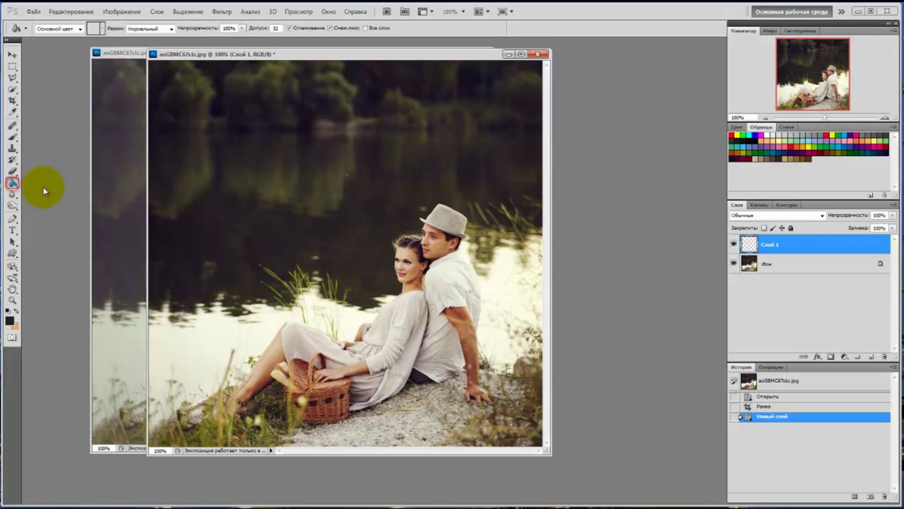
left_click(344, 194)
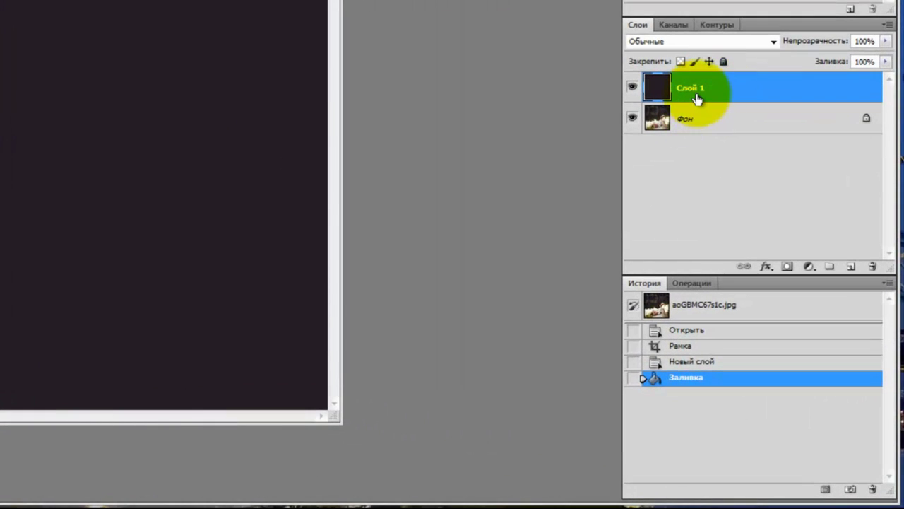
Set Layer 1's blend mode to Exclusion and toggle its visibility to compare with the original.
left_click(774, 43)
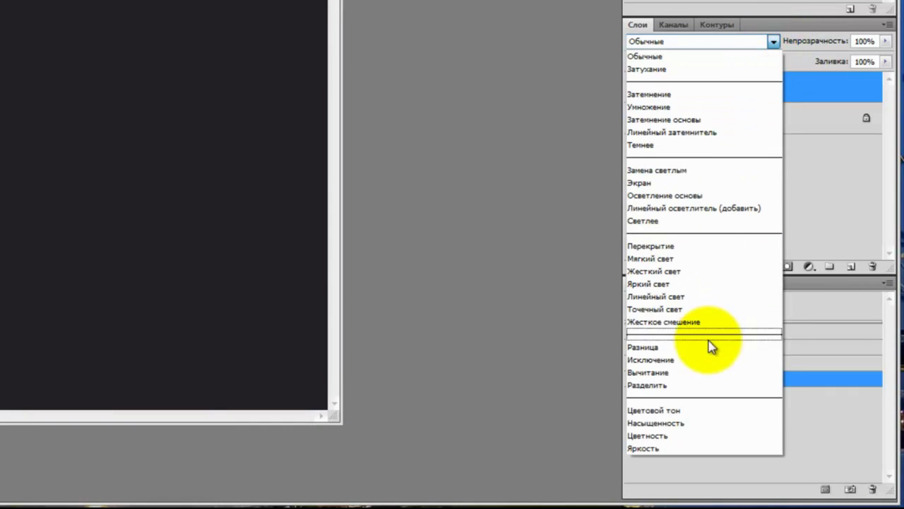
left_click(698, 361)
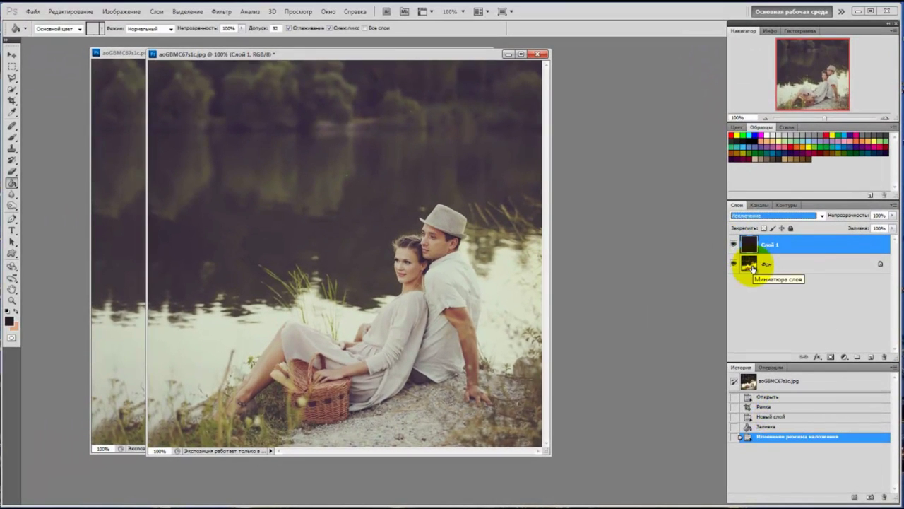
left_click(812, 247)
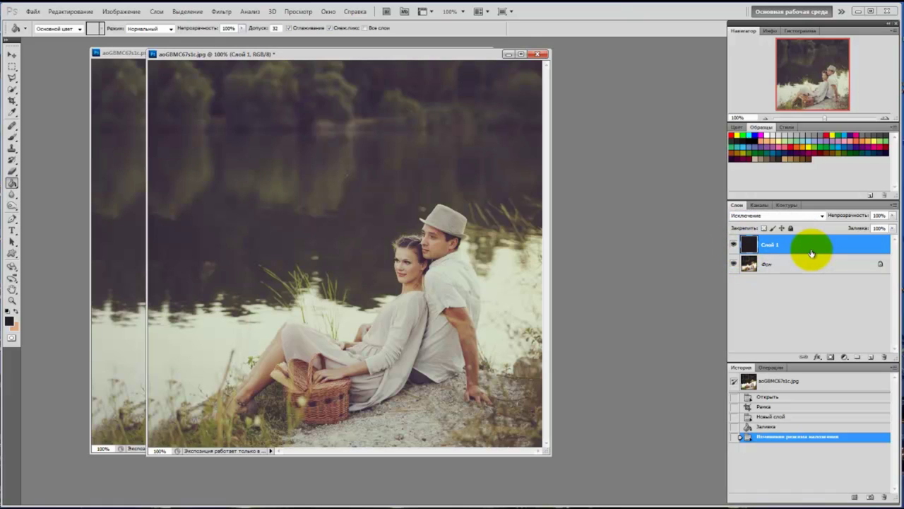
left_click(734, 244)
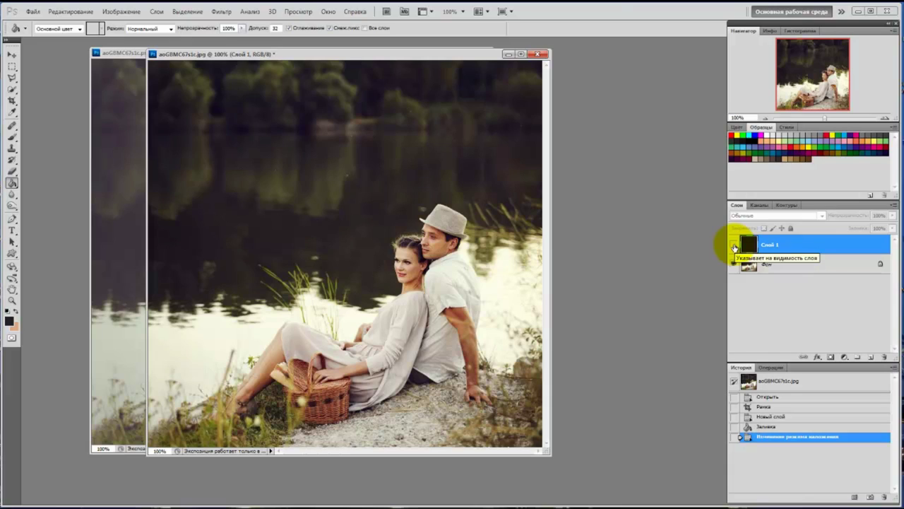
left_click(734, 244)
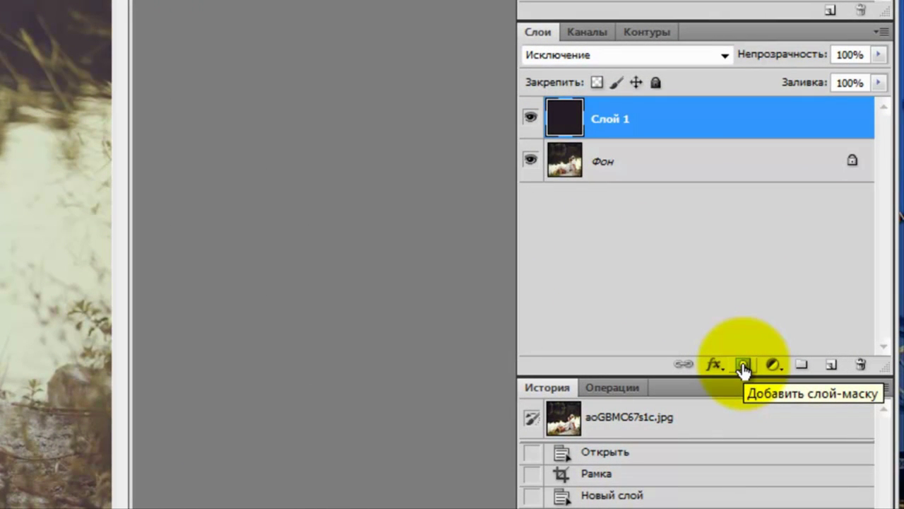
Add a white layer mask to Layer 1 and set up the Brush tool with 79% flow.
left_click(743, 364)
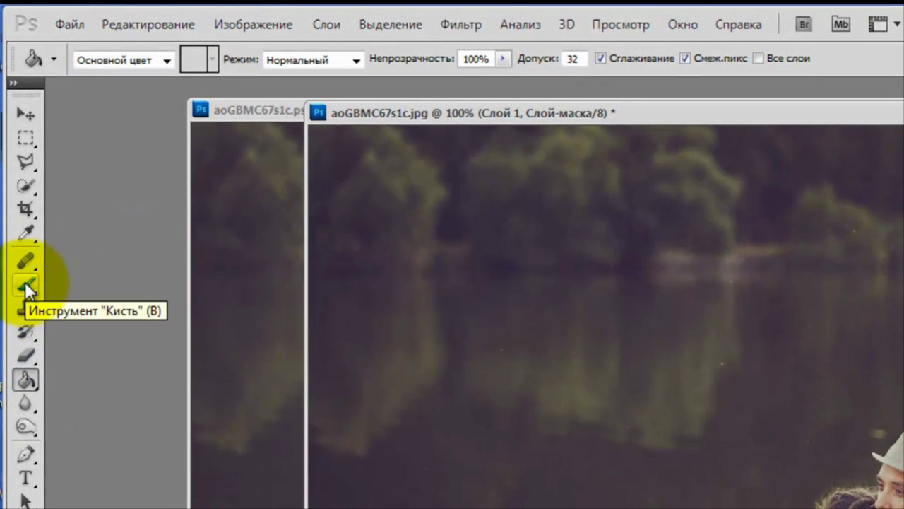
left_click(26, 284)
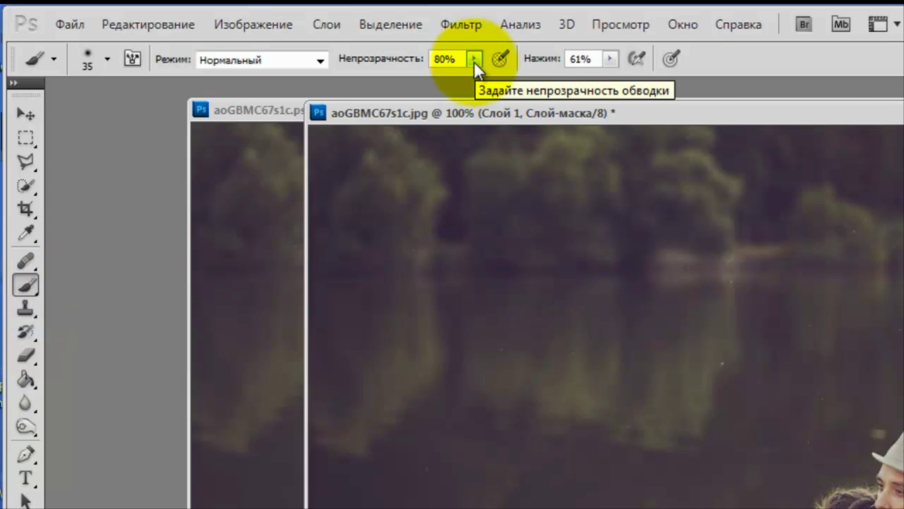
left_click(611, 59)
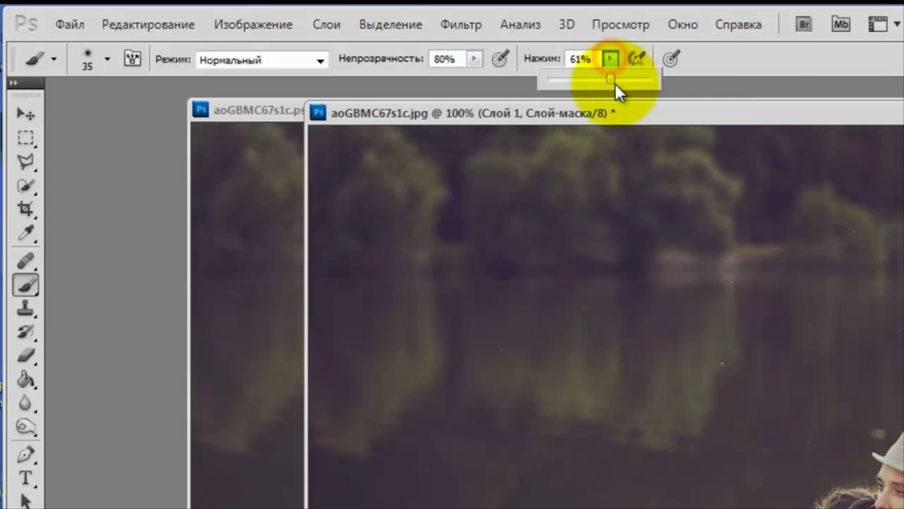
left_click_drag(613, 79, 629, 79)
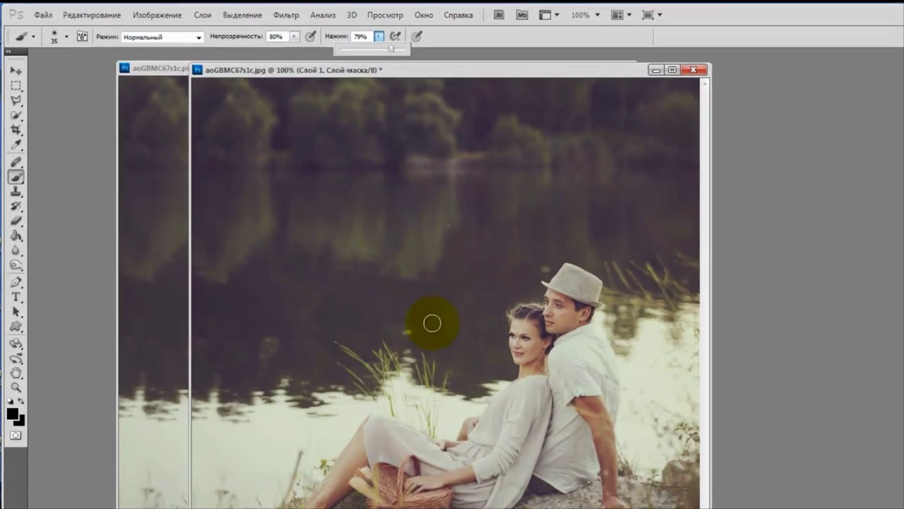
Zoom in and paint the mask over the woman's hair and face and the man's neck.
scroll(457, 295, "up", 2)
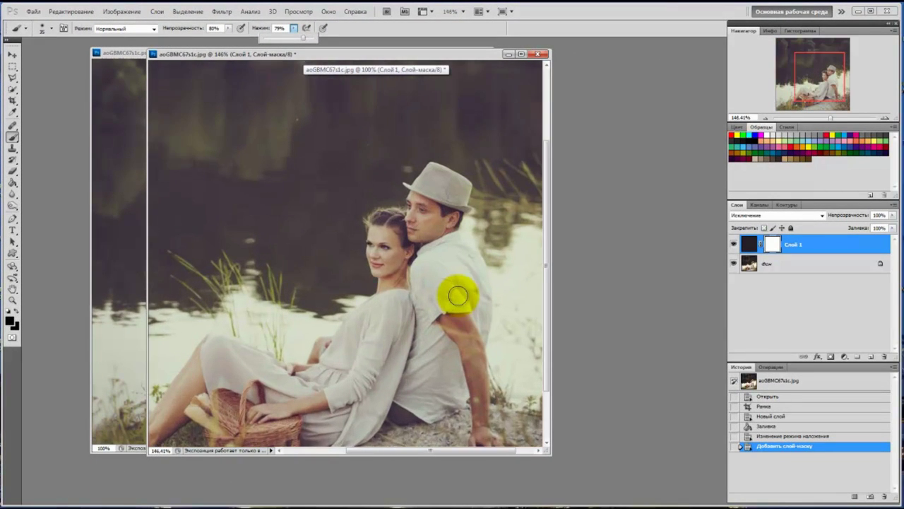
scroll(458, 295, "up", 1)
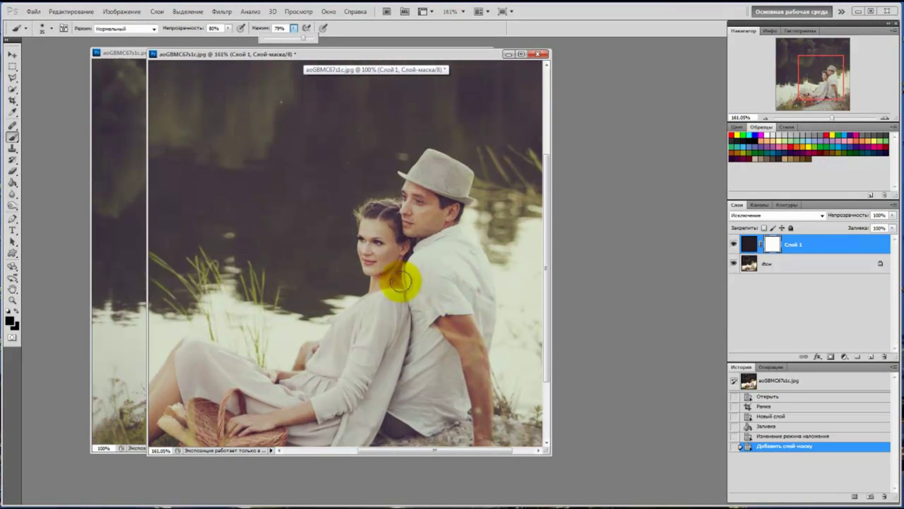
left_click(388, 222)
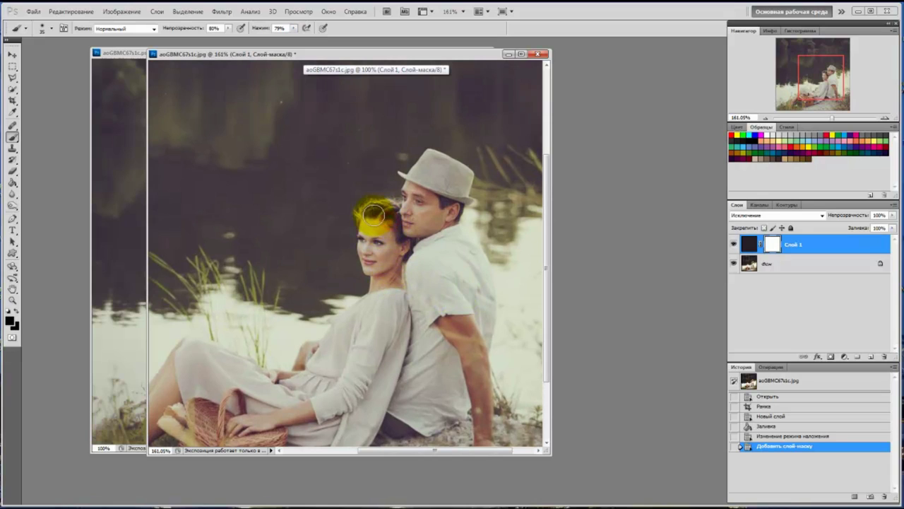
left_click_drag(373, 212, 377, 217)
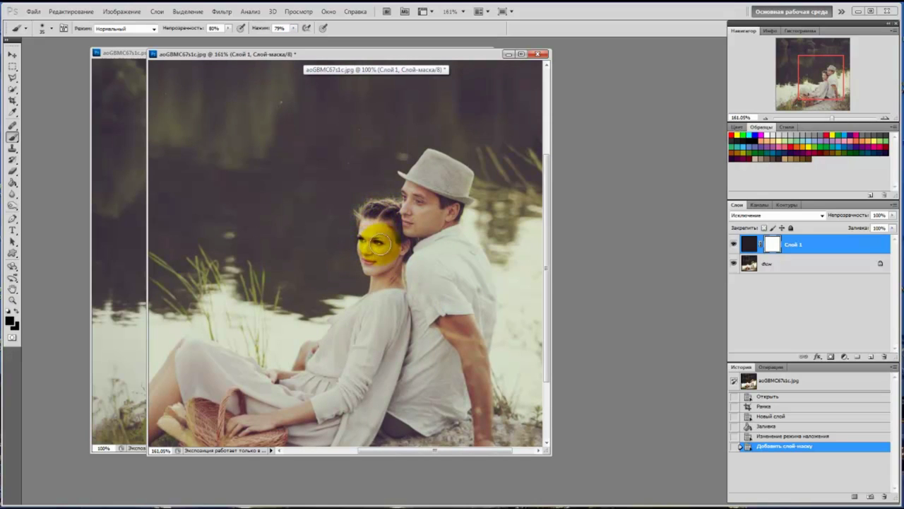
left_click_drag(373, 260, 395, 277)
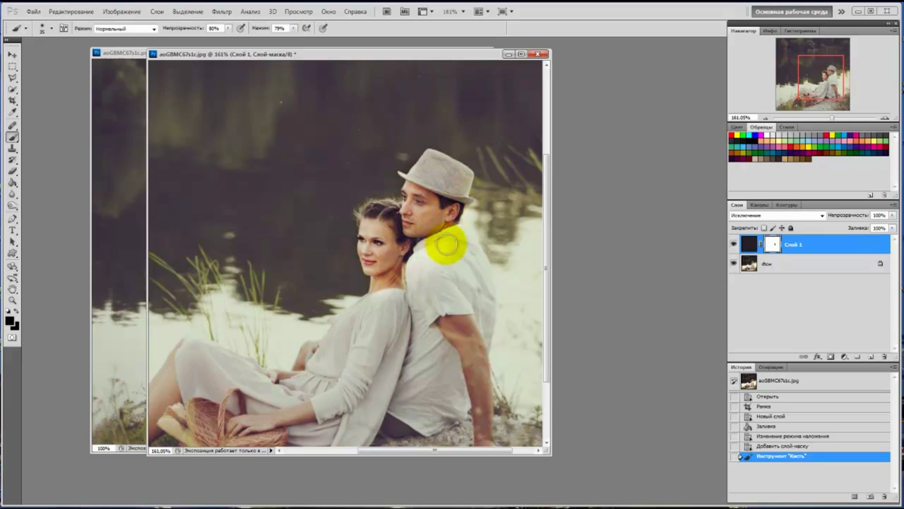
left_click_drag(447, 243, 423, 274)
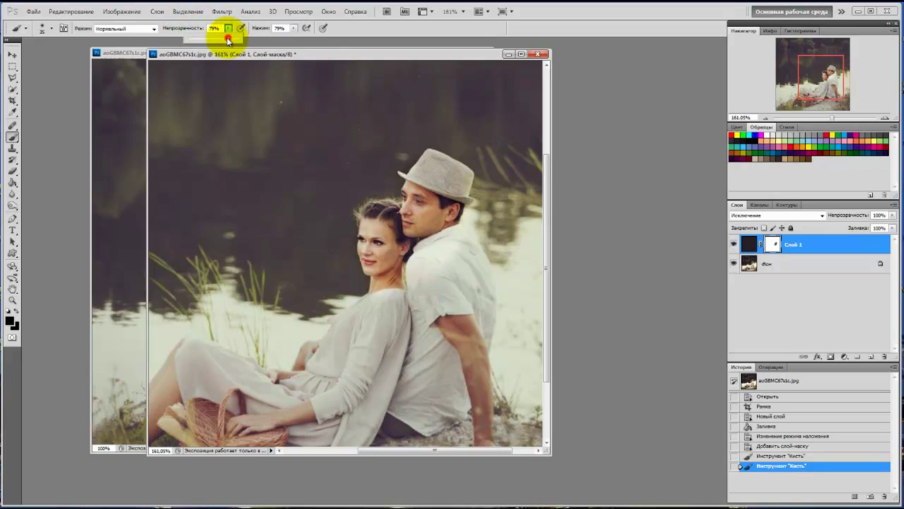
Lower the brush to 44% opacity and 36% flow, then lightly paint near the woman's hair.
left_click_drag(228, 39, 209, 39)
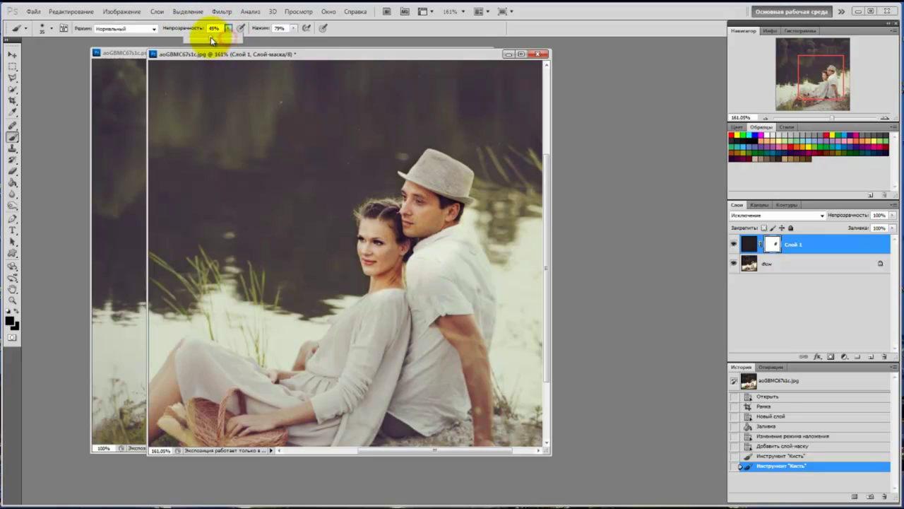
left_click(294, 31)
left_click_drag(293, 40, 272, 41)
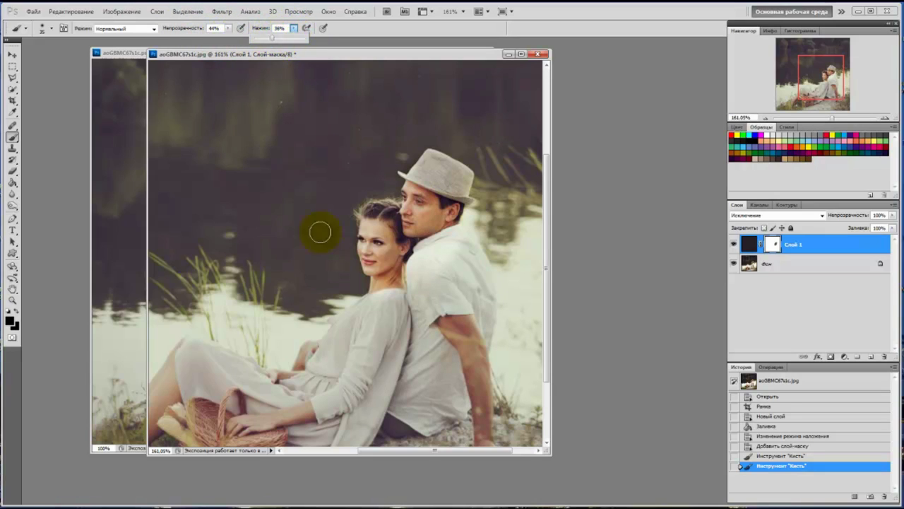
mouse_move(368, 233)
left_mouse_down()
mouse_move(385, 209)
mouse_move(421, 272)
mouse_move(467, 285)
mouse_move(381, 322)
mouse_move(360, 347)
mouse_move(391, 318)
mouse_move(414, 335)
mouse_move(470, 295)
mouse_move(470, 323)
mouse_move(484, 282)
mouse_move(476, 343)
mouse_move(424, 338)
mouse_move(389, 368)
mouse_move(402, 337)
mouse_move(294, 378)
mouse_move(322, 356)
mouse_move(279, 374)
mouse_move(322, 346)
mouse_move(261, 382)
mouse_move(337, 384)
mouse_move(313, 404)
mouse_move(369, 399)
mouse_move(395, 343)
mouse_move(421, 393)
mouse_move(418, 363)
mouse_move(453, 343)
left_mouse_up()
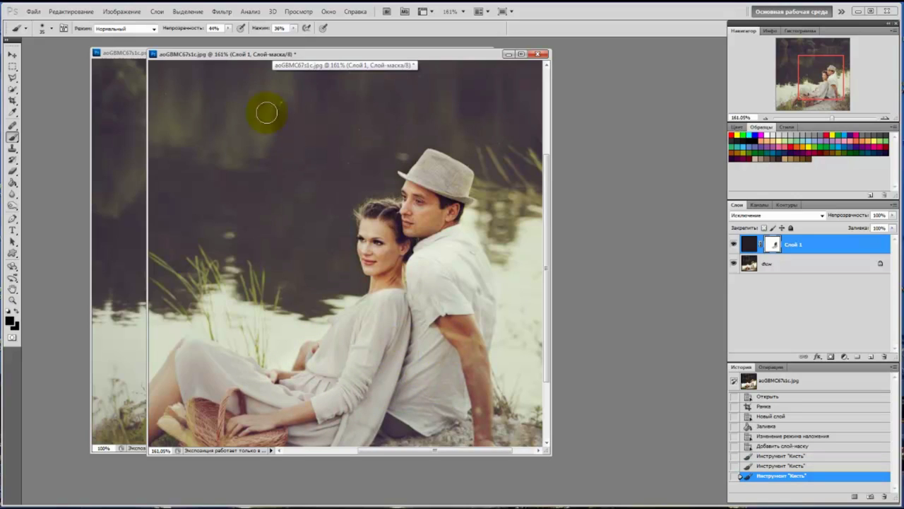
Set the brush to 17% opacity, 19% flow and a soft 67 px size.
left_click(227, 29)
left_click_drag(228, 37, 212, 36)
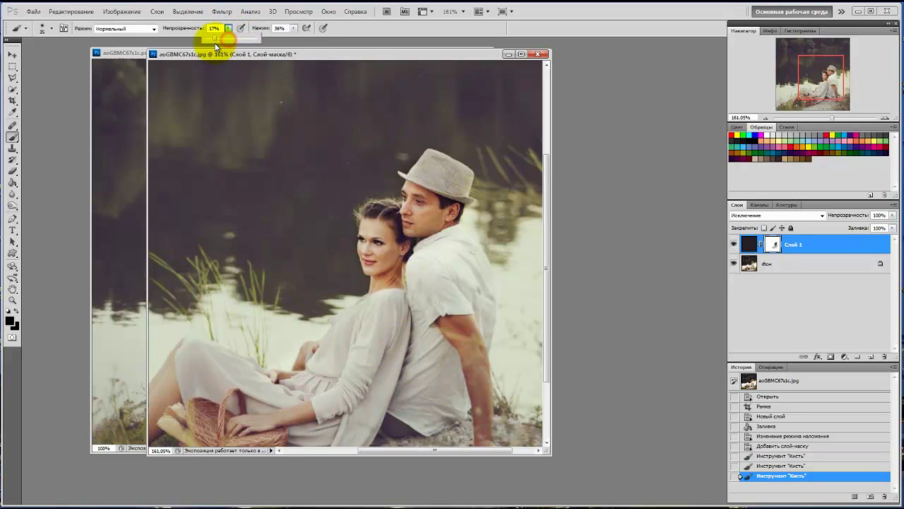
left_click(296, 28)
left_click_drag(292, 35, 283, 37)
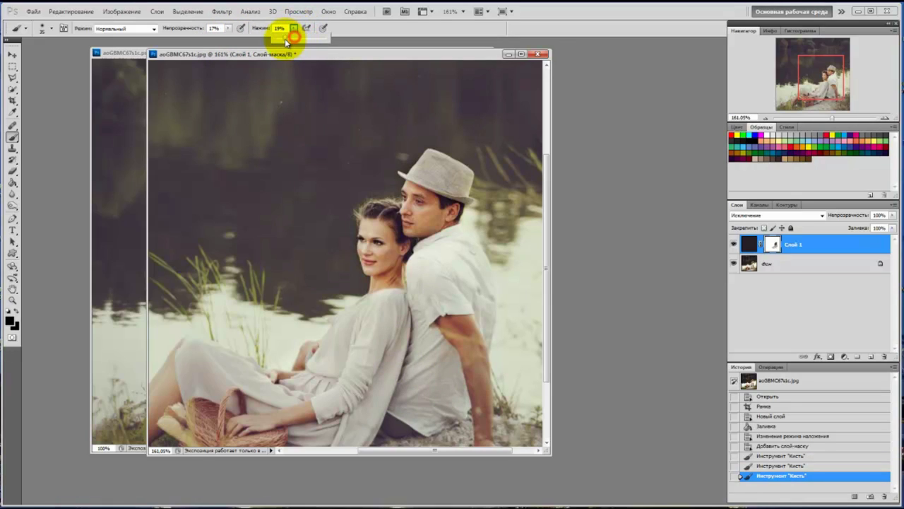
left_click(54, 28)
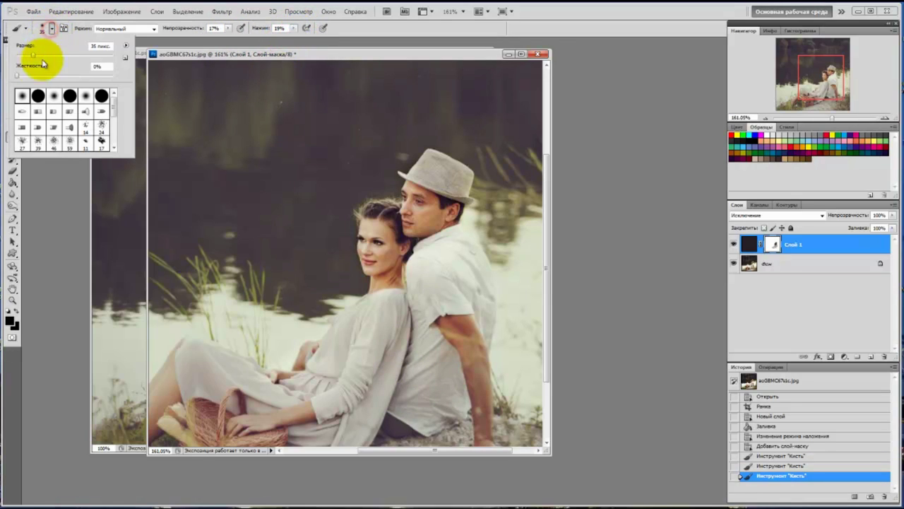
left_click_drag(34, 53, 49, 57)
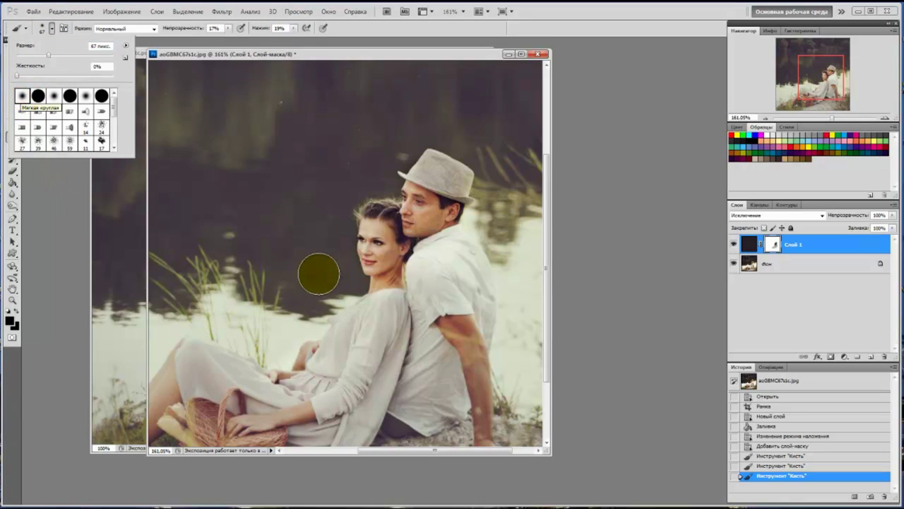
left_click(430, 174)
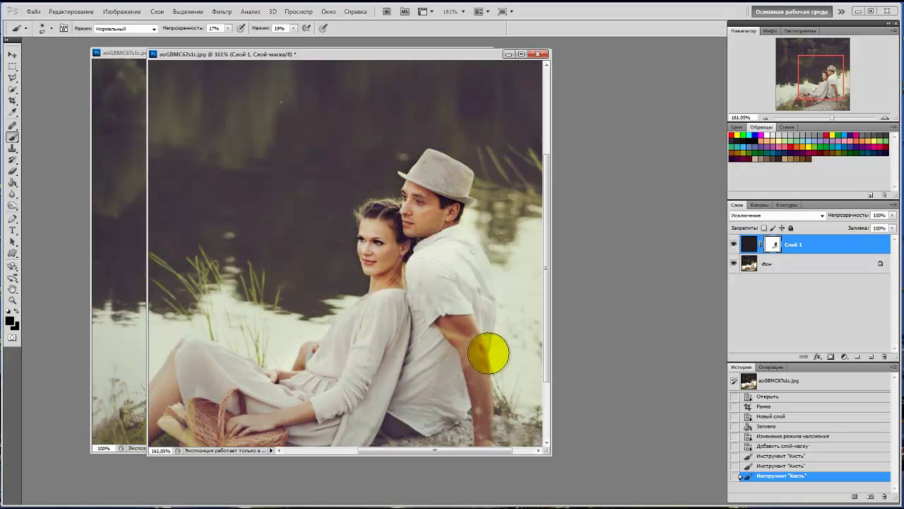
Paint the mask softly over the man's arm, then zoom out.
left_click_drag(474, 383, 463, 363)
scroll(373, 263, "down", 1, "alt")
scroll(369, 263, "down", 1)
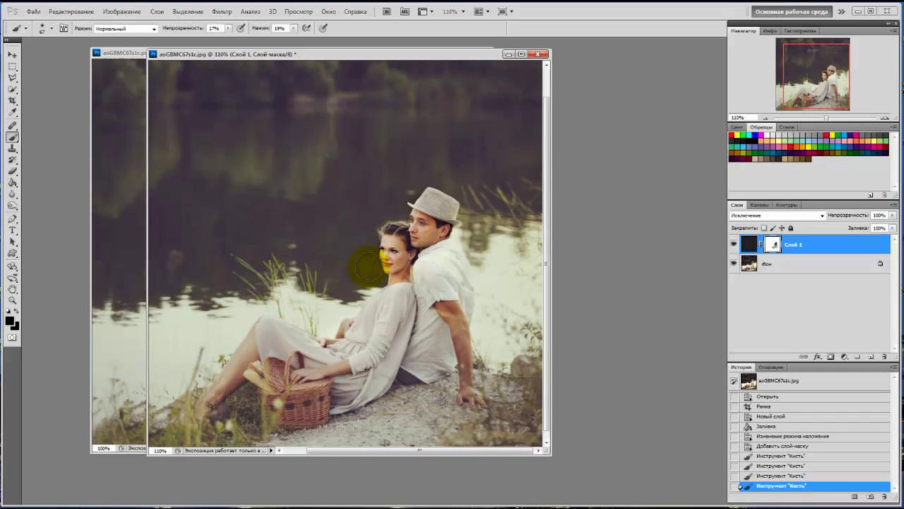
scroll(369, 267, "down", 1)
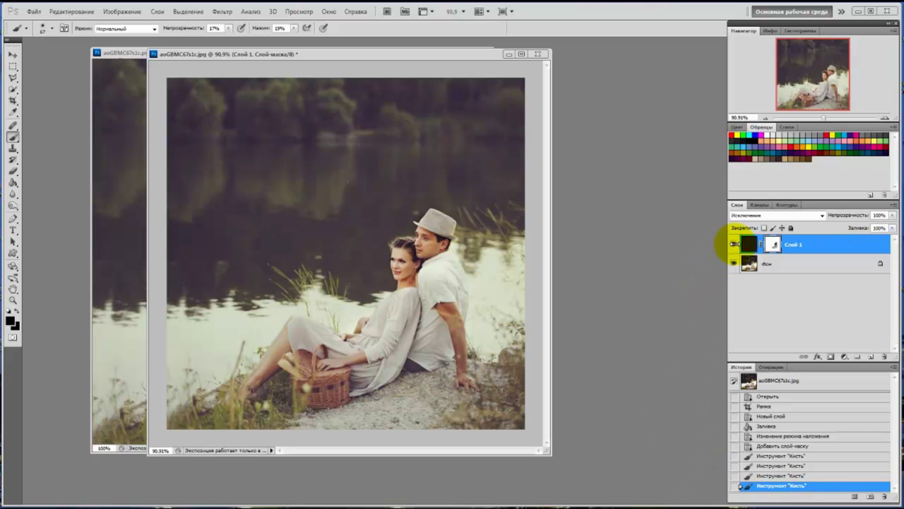
Toggle Layer 1 to compare, then close the .psd copy, leaving the .jpg window open.
left_click(735, 245)
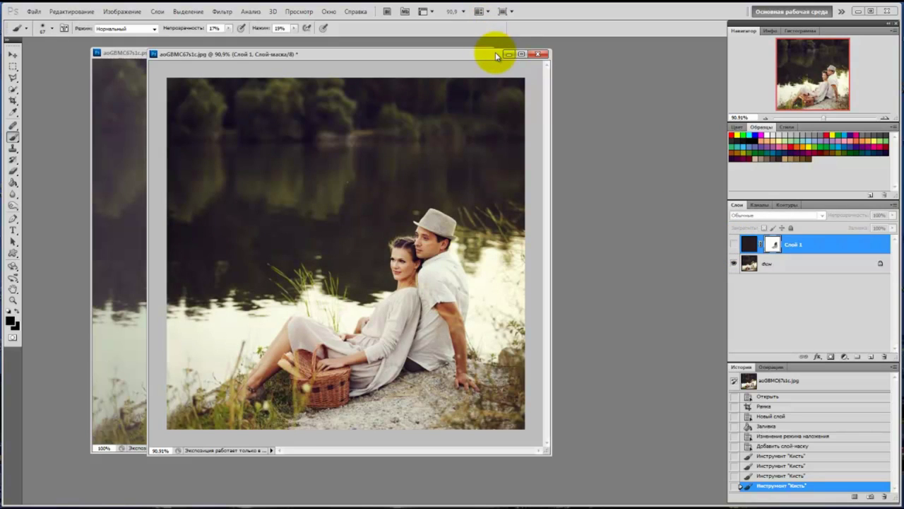
left_click(734, 245)
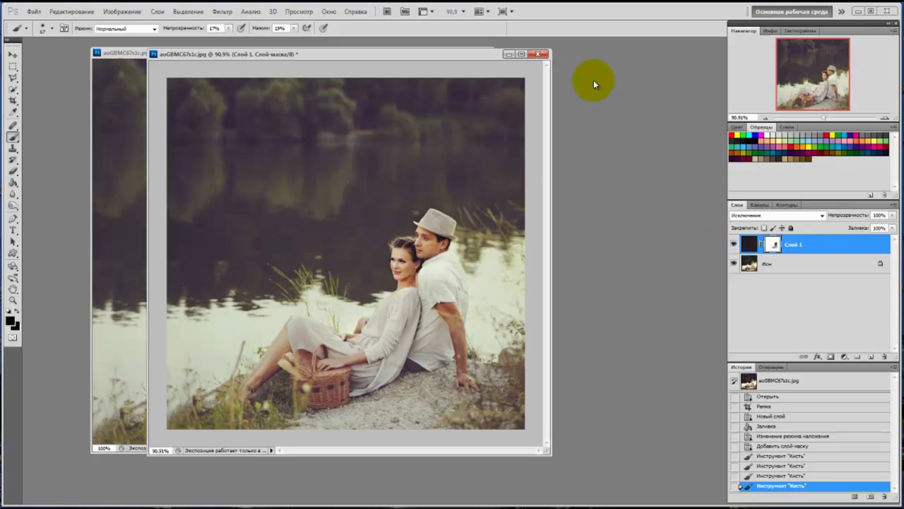
left_click_drag(495, 53, 497, 72)
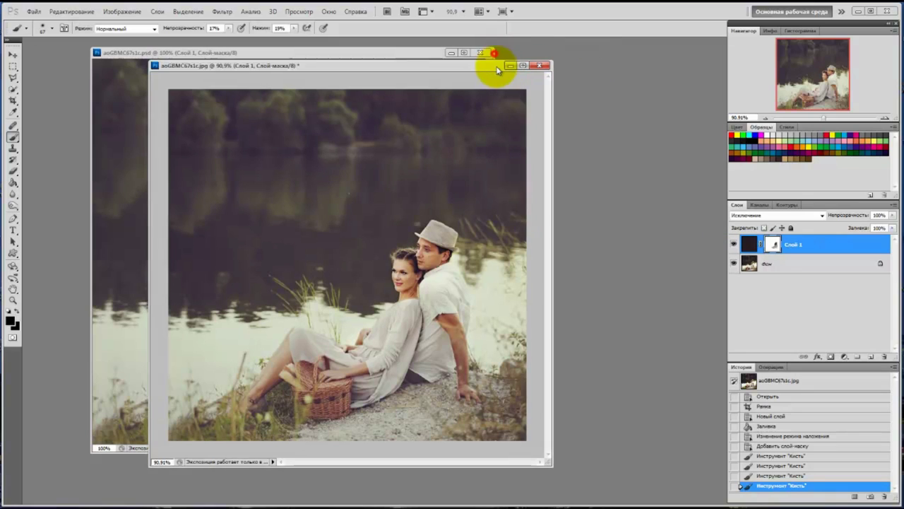
left_click(481, 53)
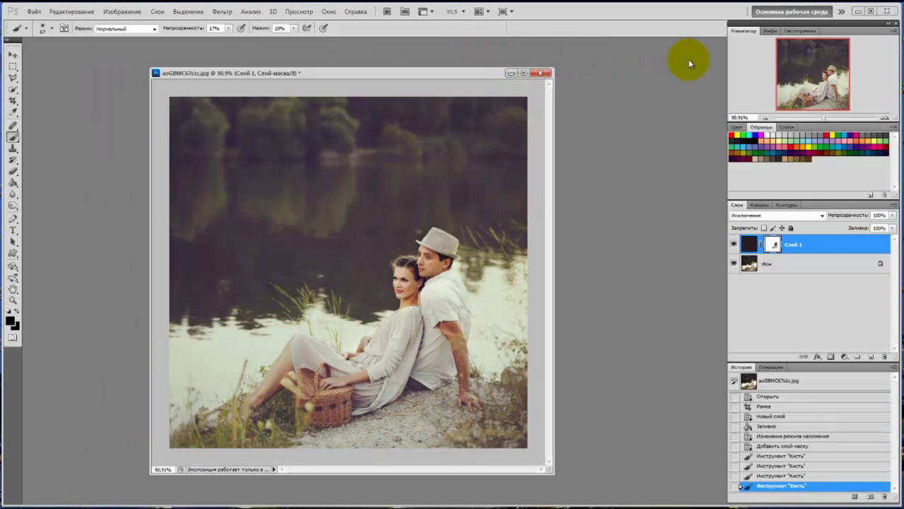
left_click_drag(500, 72, 501, 59)
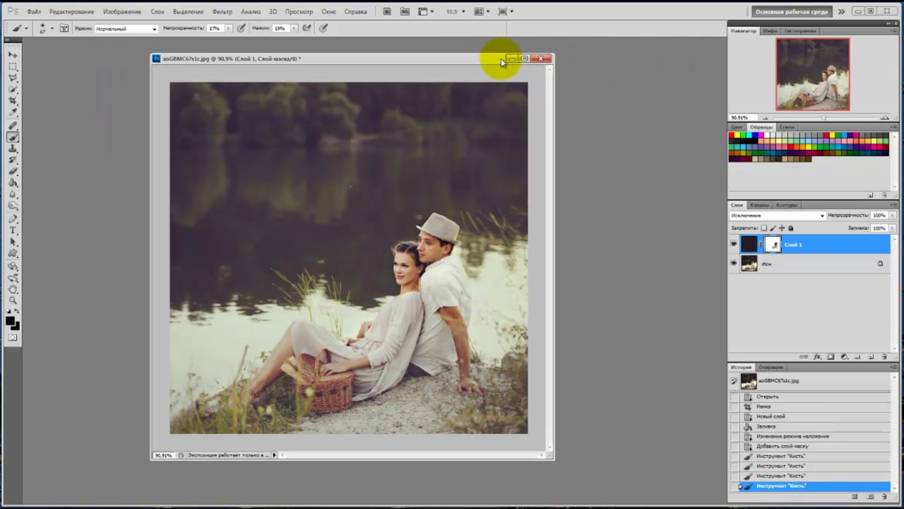